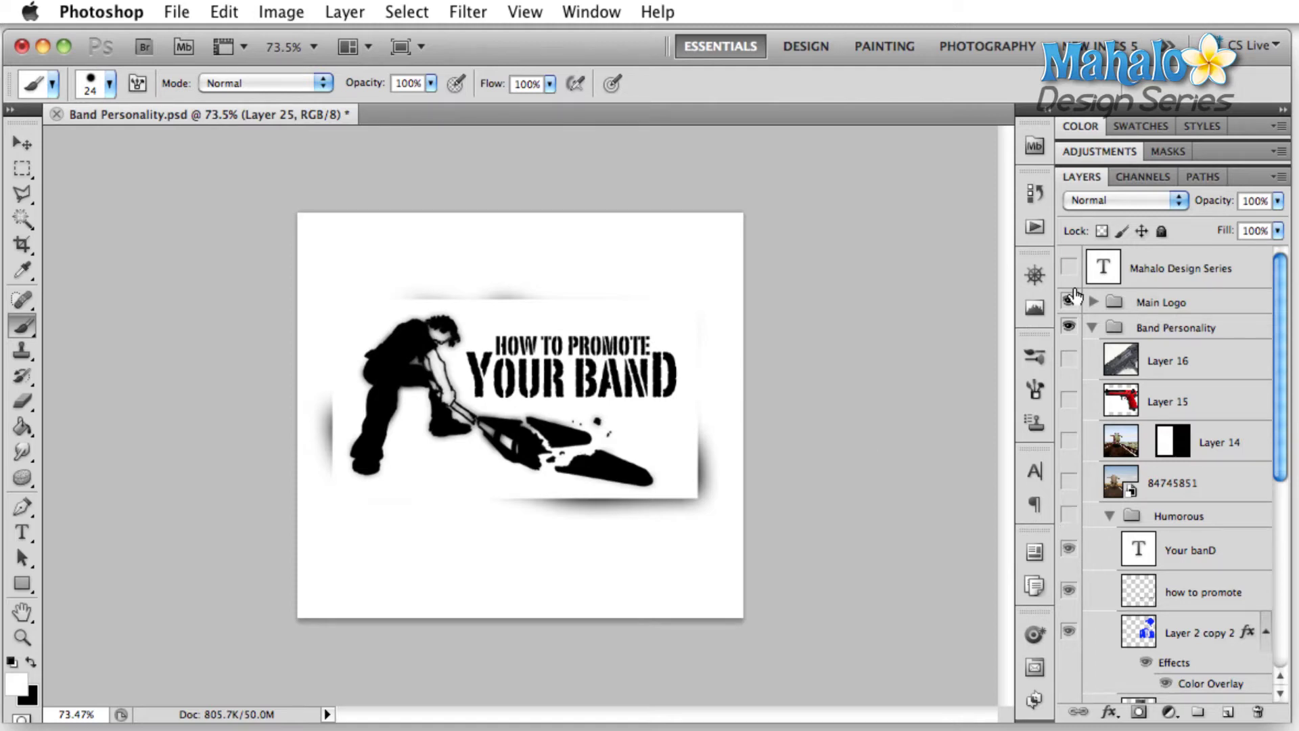
Step: Swap the Main Logo preview for the Humorous top-hat variant, then hide it again
left_click(1071, 298)
left_click(1070, 517)
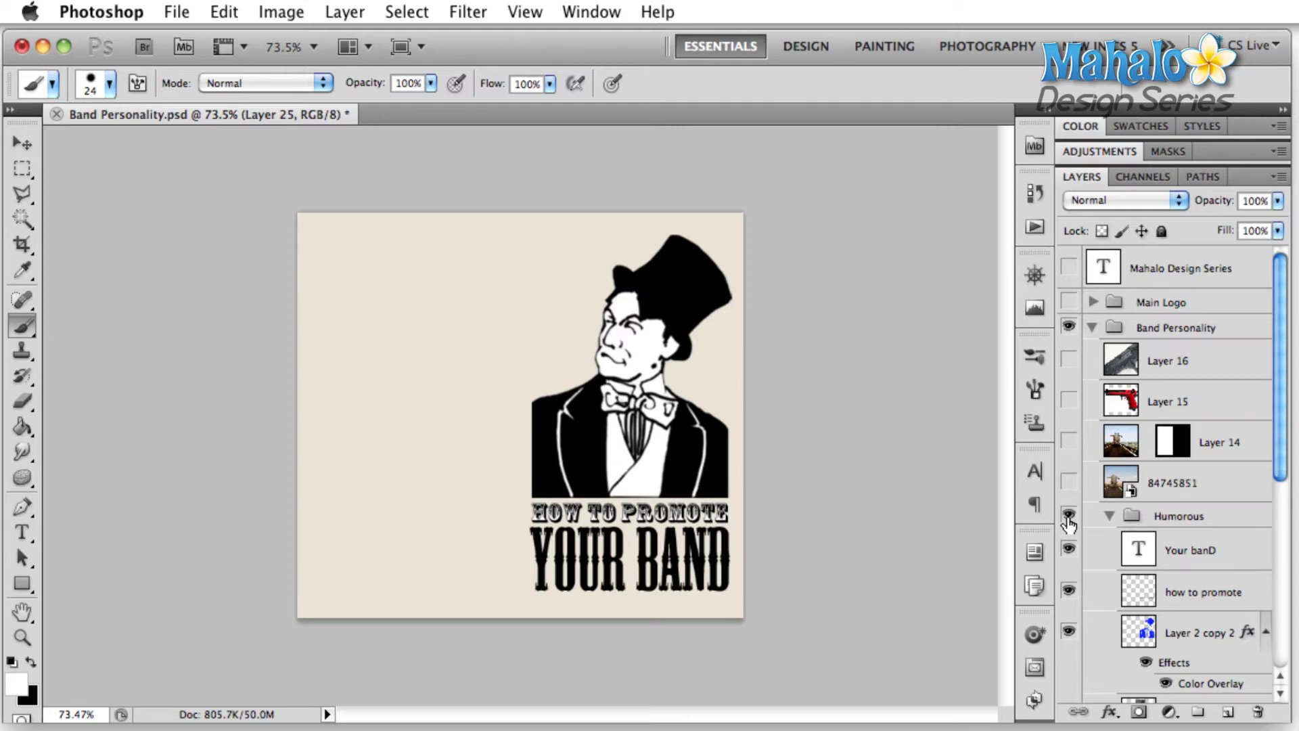
left_click(1069, 519)
scroll(1103, 373, "down", 5)
Step: Preview the Gangsta variant's blue gunman artwork, then hide that group again
scroll(1103, 373, "down", 5)
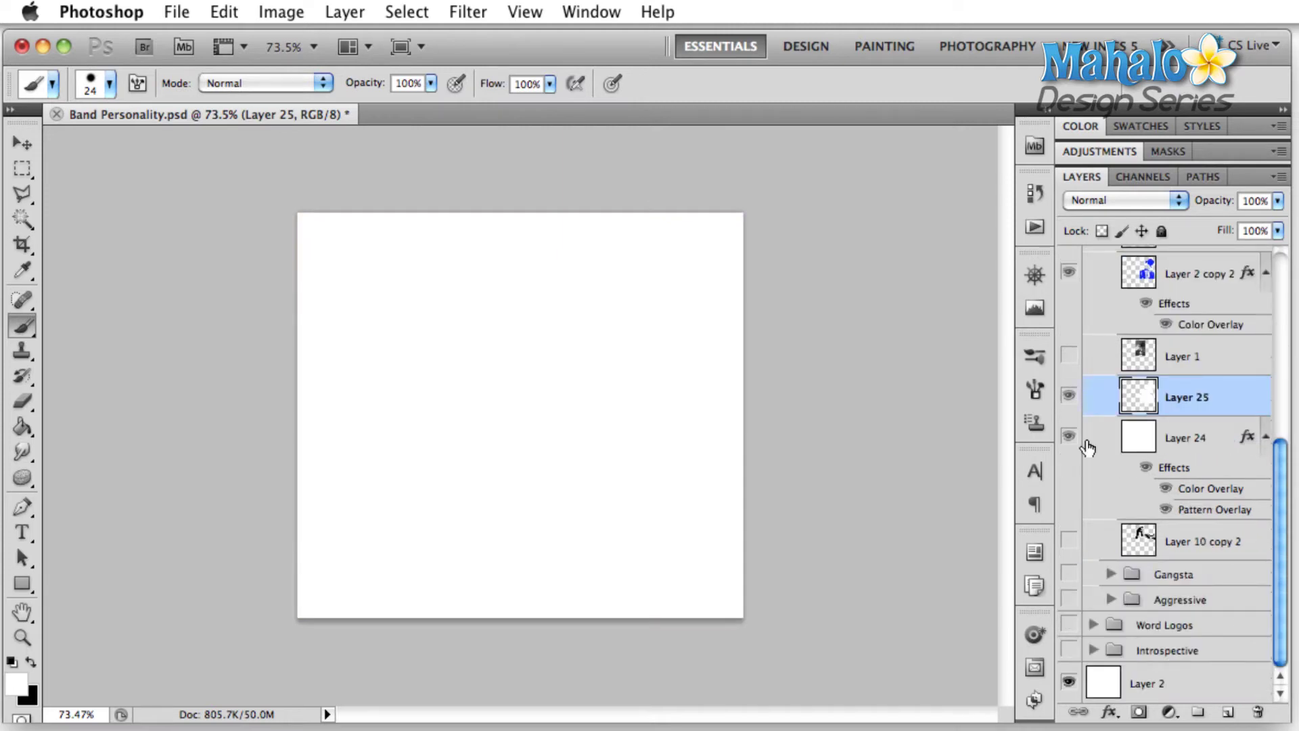
left_click(1069, 574)
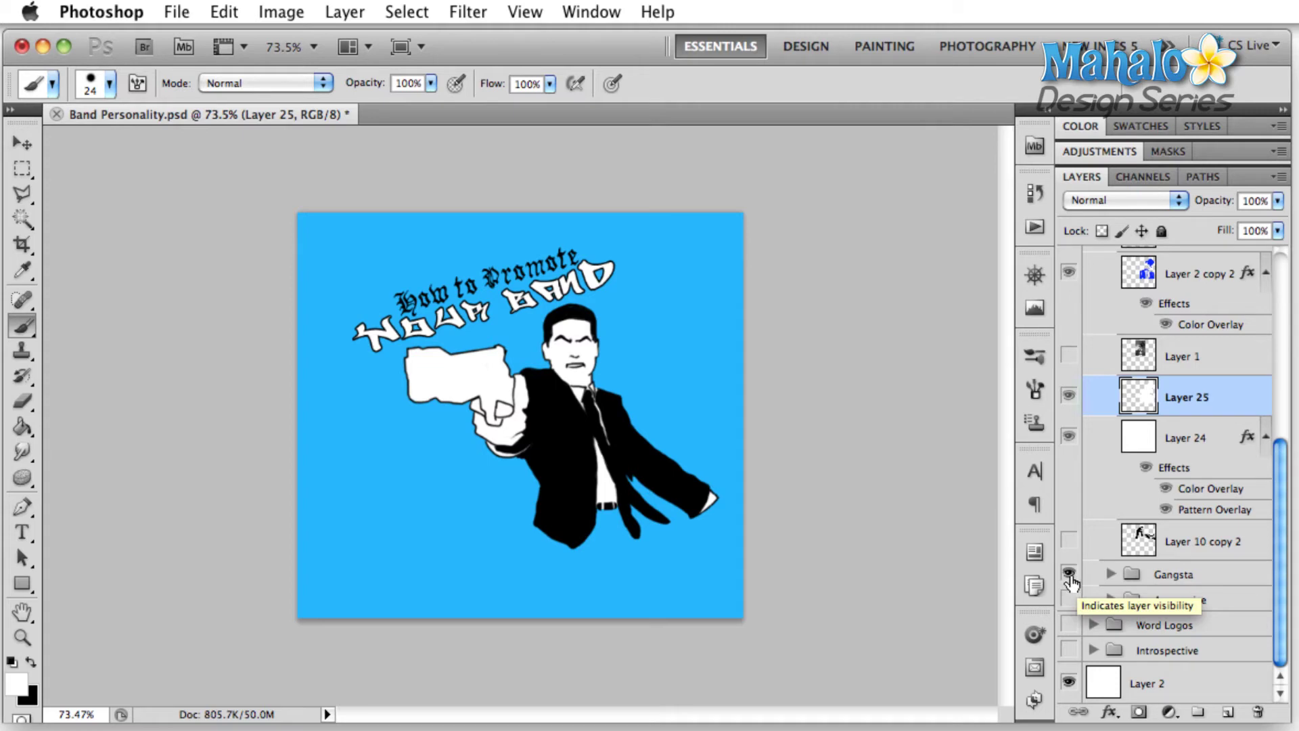
left_click(1069, 576)
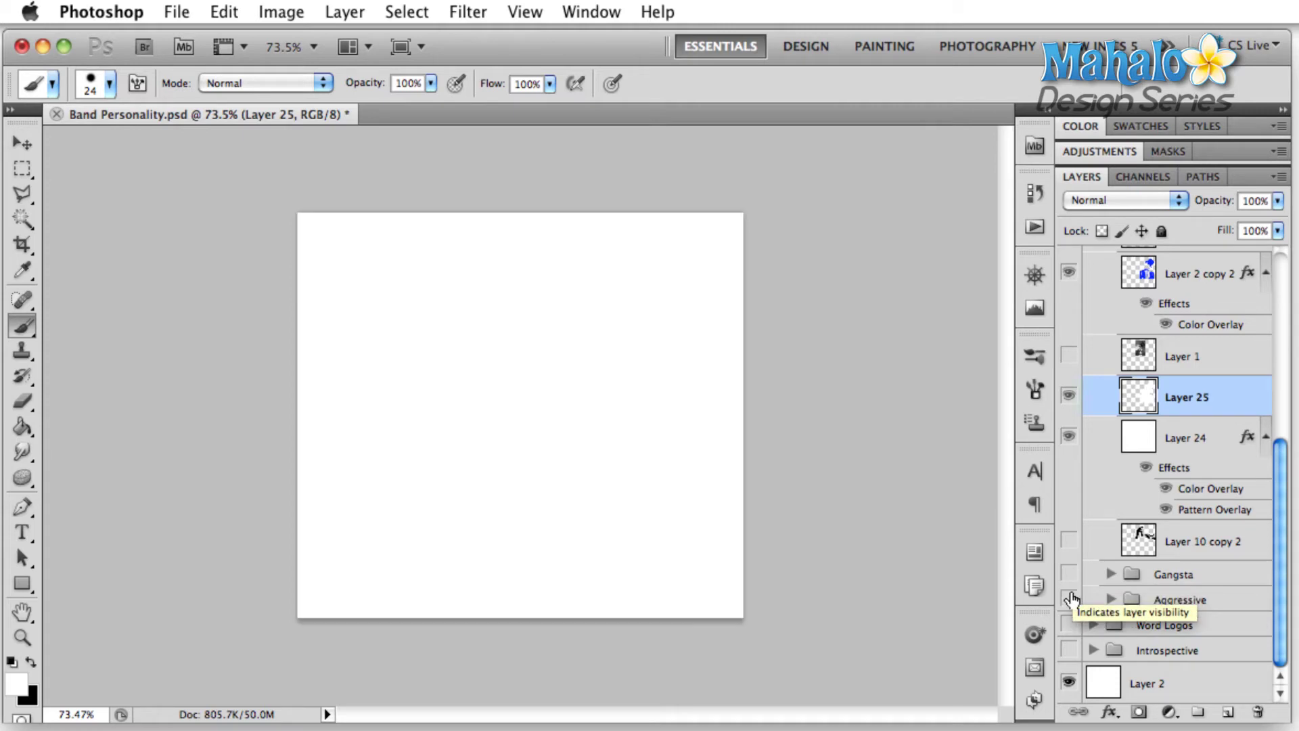
Step: Show the Aggressive variant's blackletter 'how to promote Your banD' logo, then switch to the browser
left_click(1069, 600)
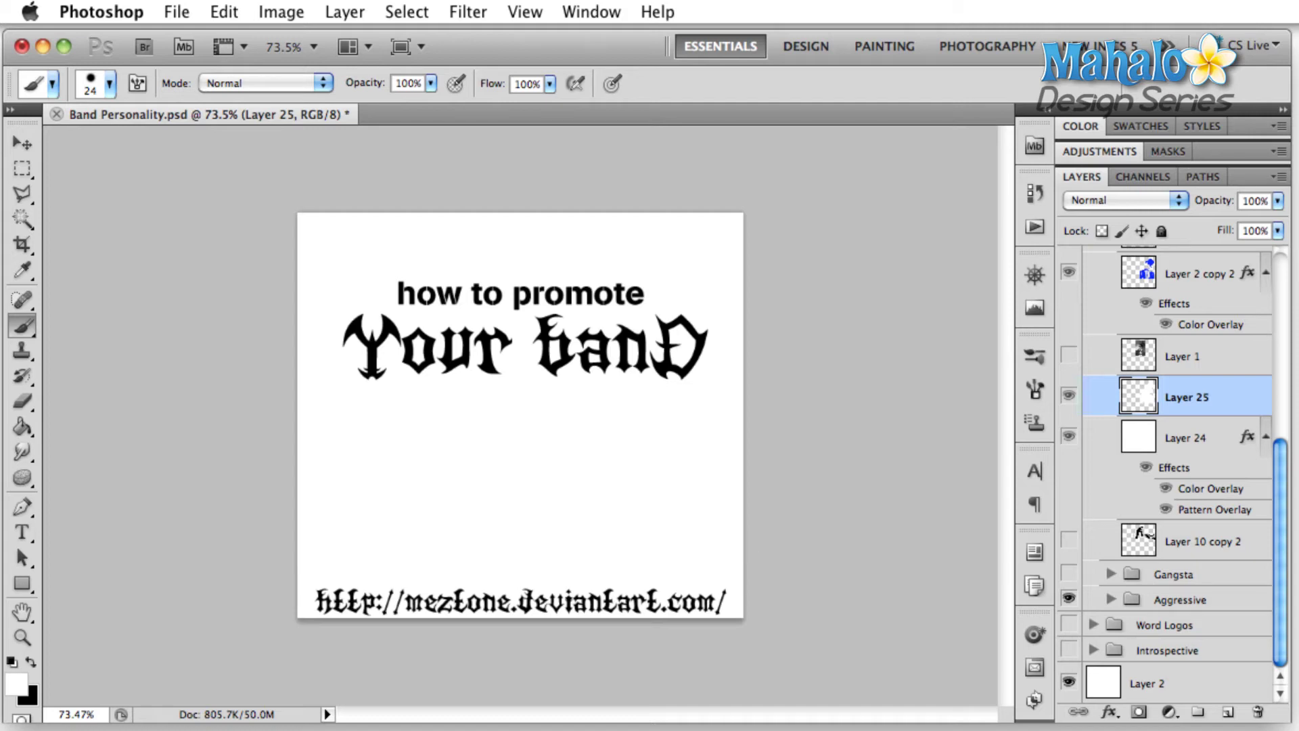
key("super+Tab")
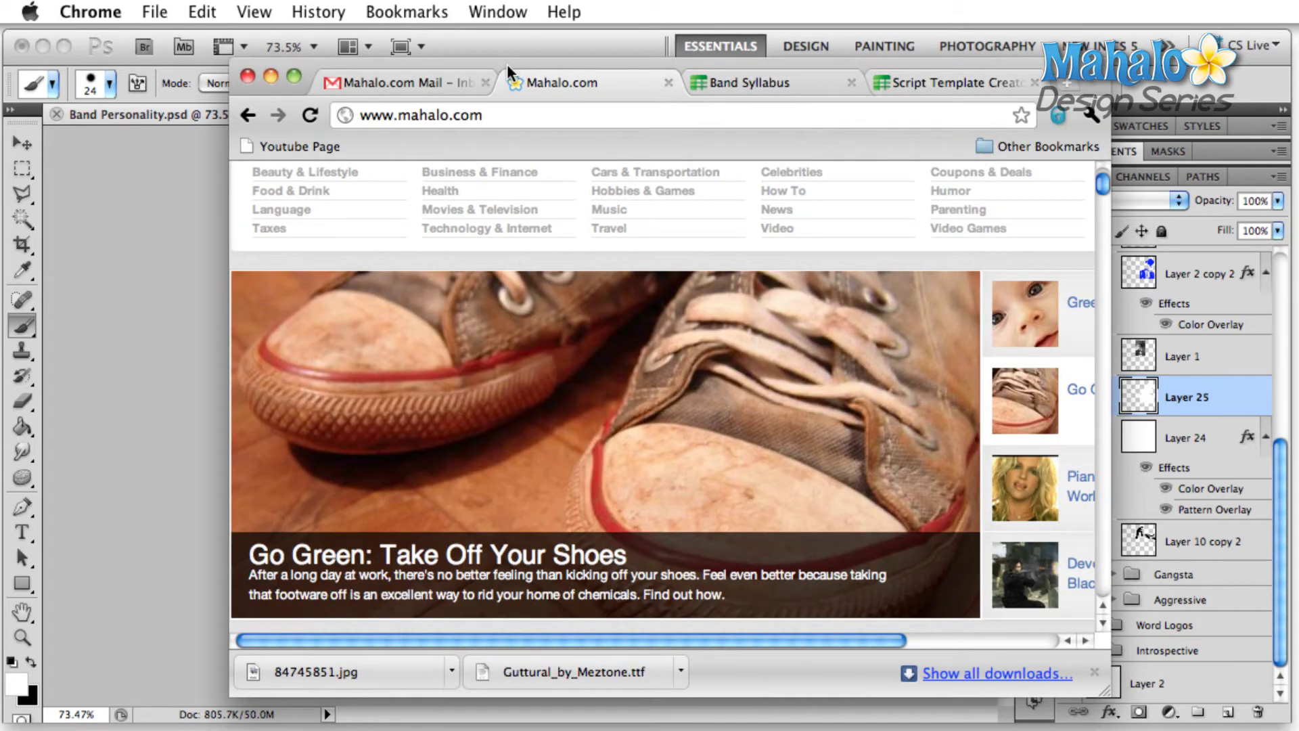
Step: Load meztone.deviantart.com in Chrome and scroll through the designer's page
left_click(499, 117)
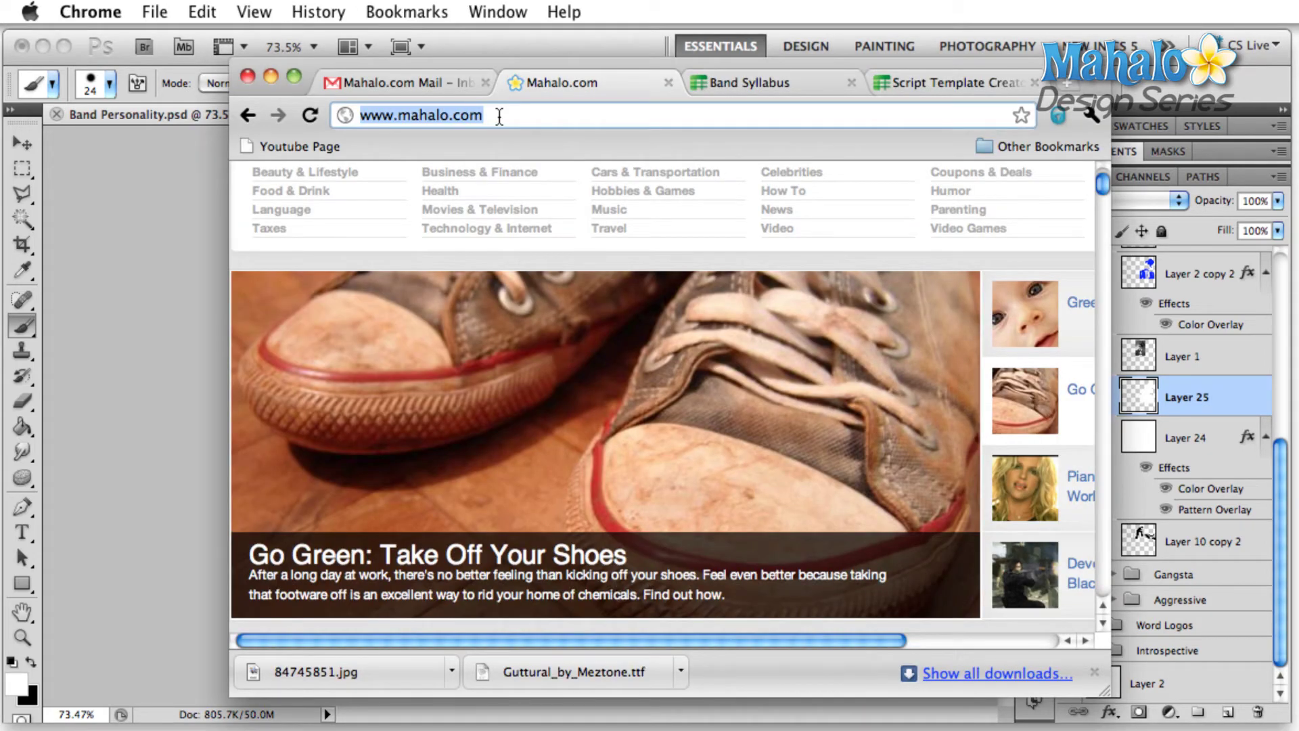
type("mex")
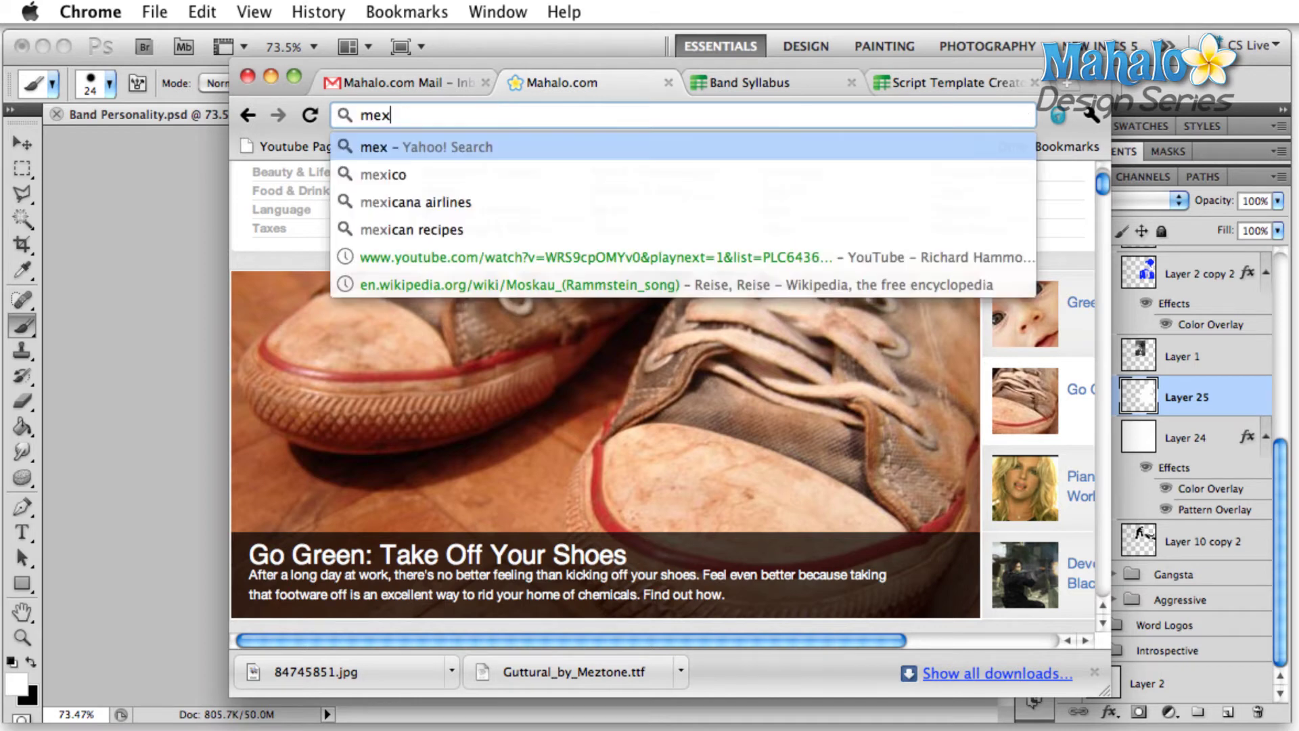
key("BackSpace")
type("ztone.")
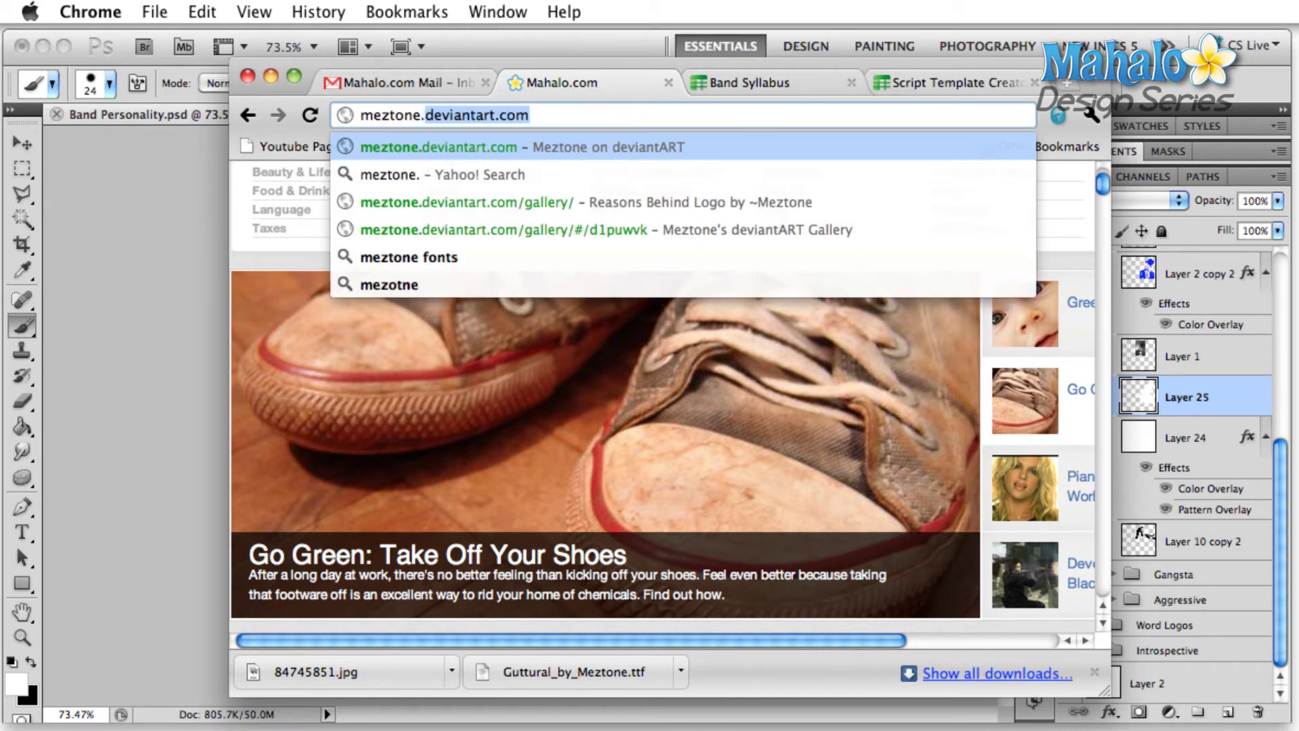
key("Return")
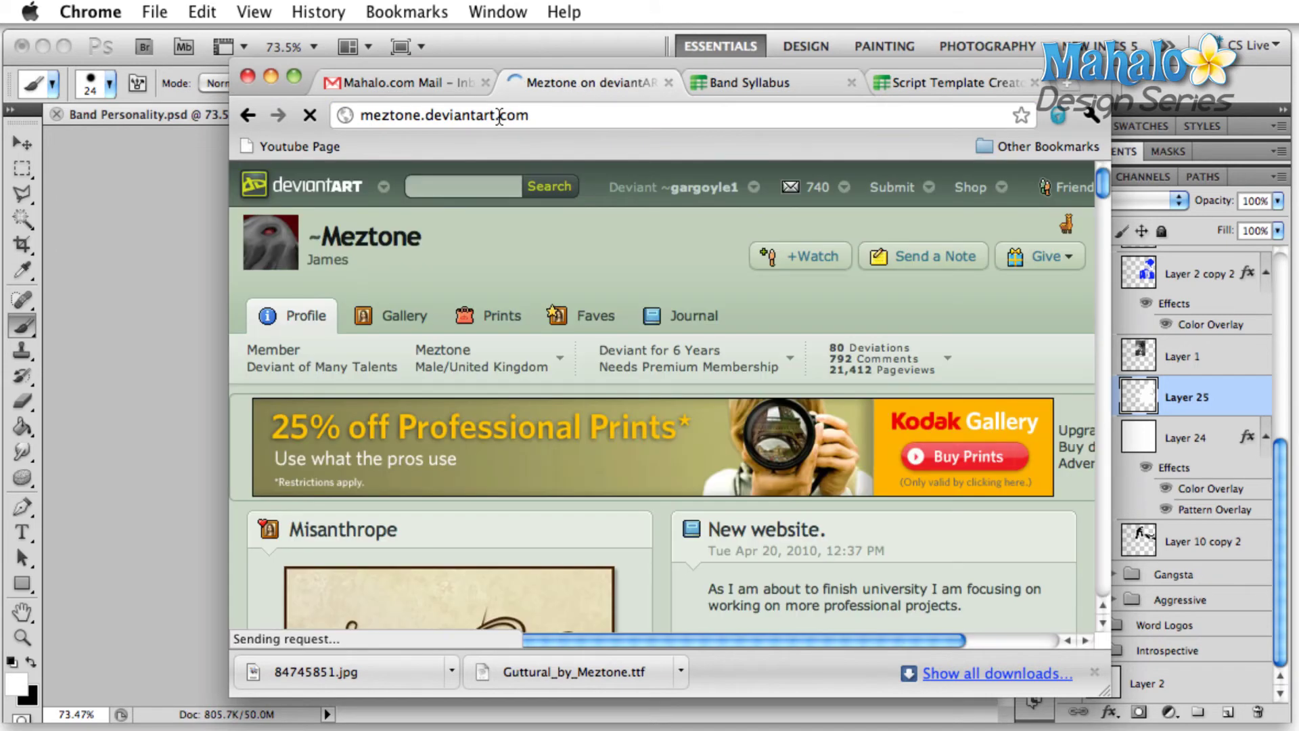
scroll(525, 454, "down", 10)
scroll(526, 454, "up", 3)
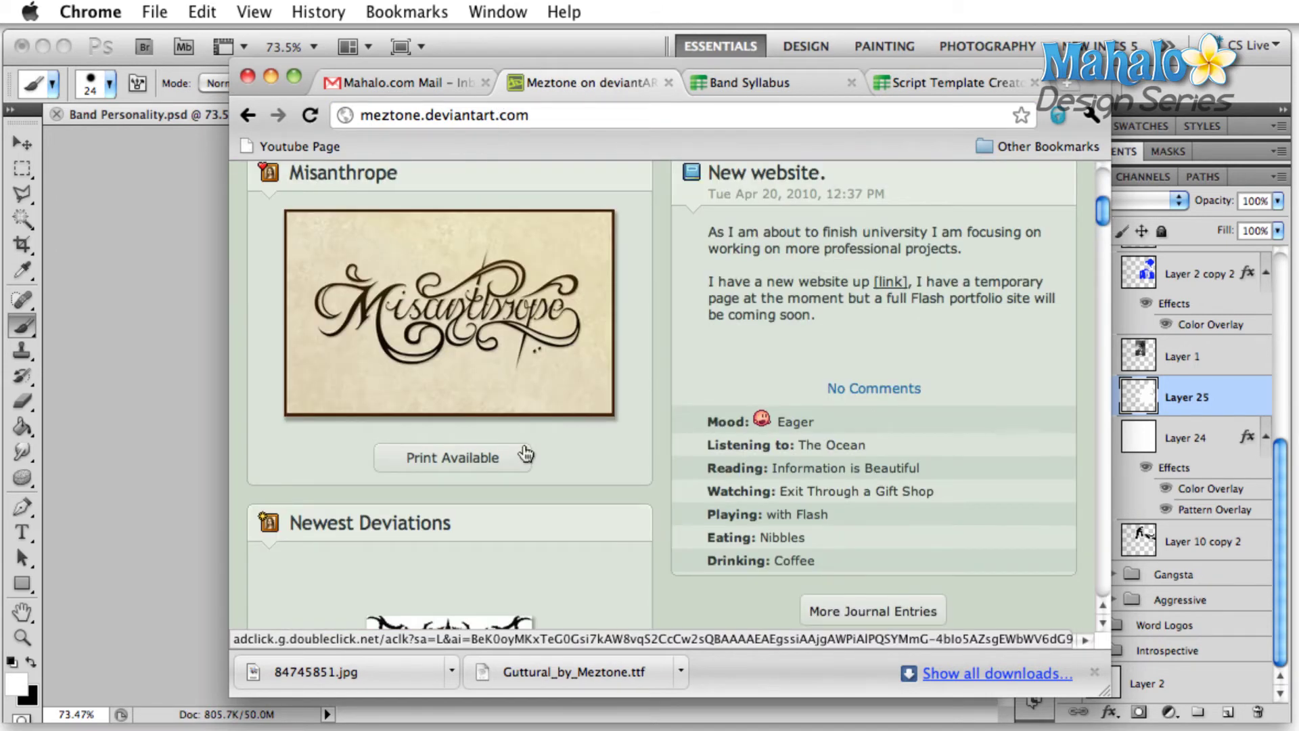
scroll(526, 454, "down", 3)
scroll(518, 429, "down", 3)
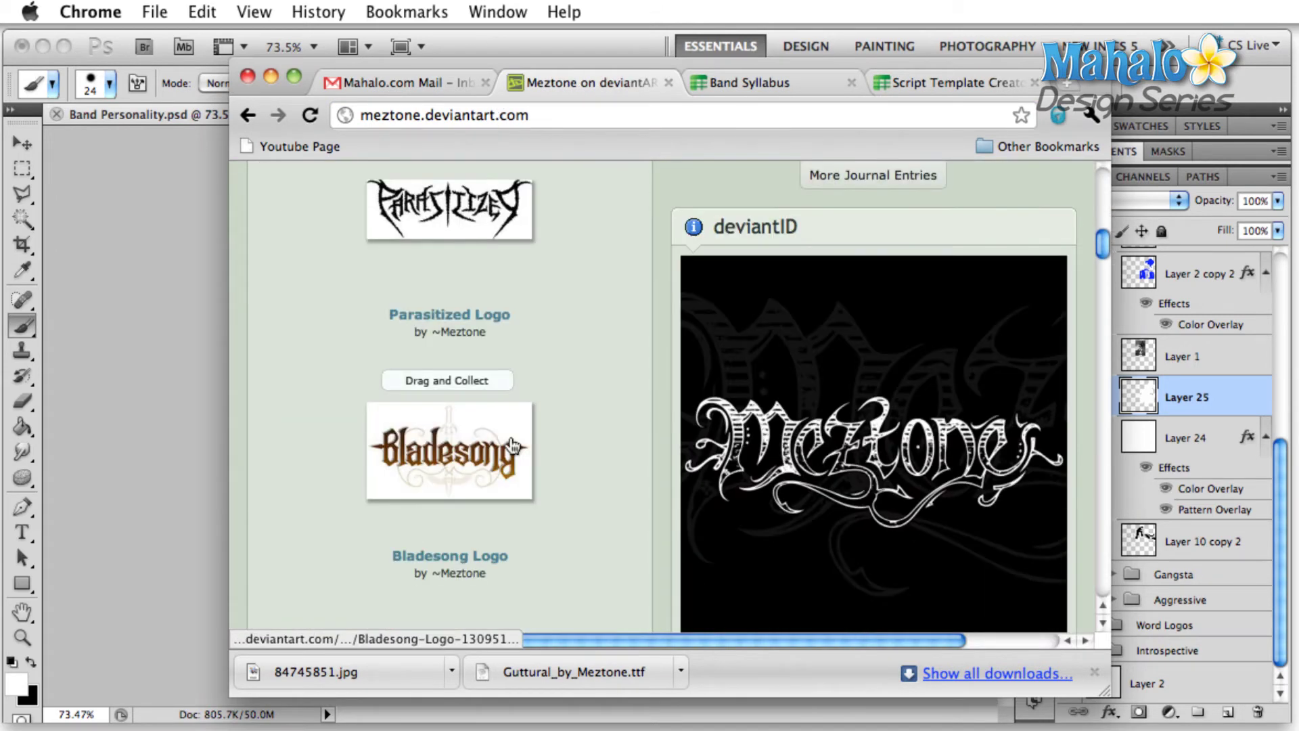
scroll(512, 447, "down", 3)
scroll(501, 511, "down", 3)
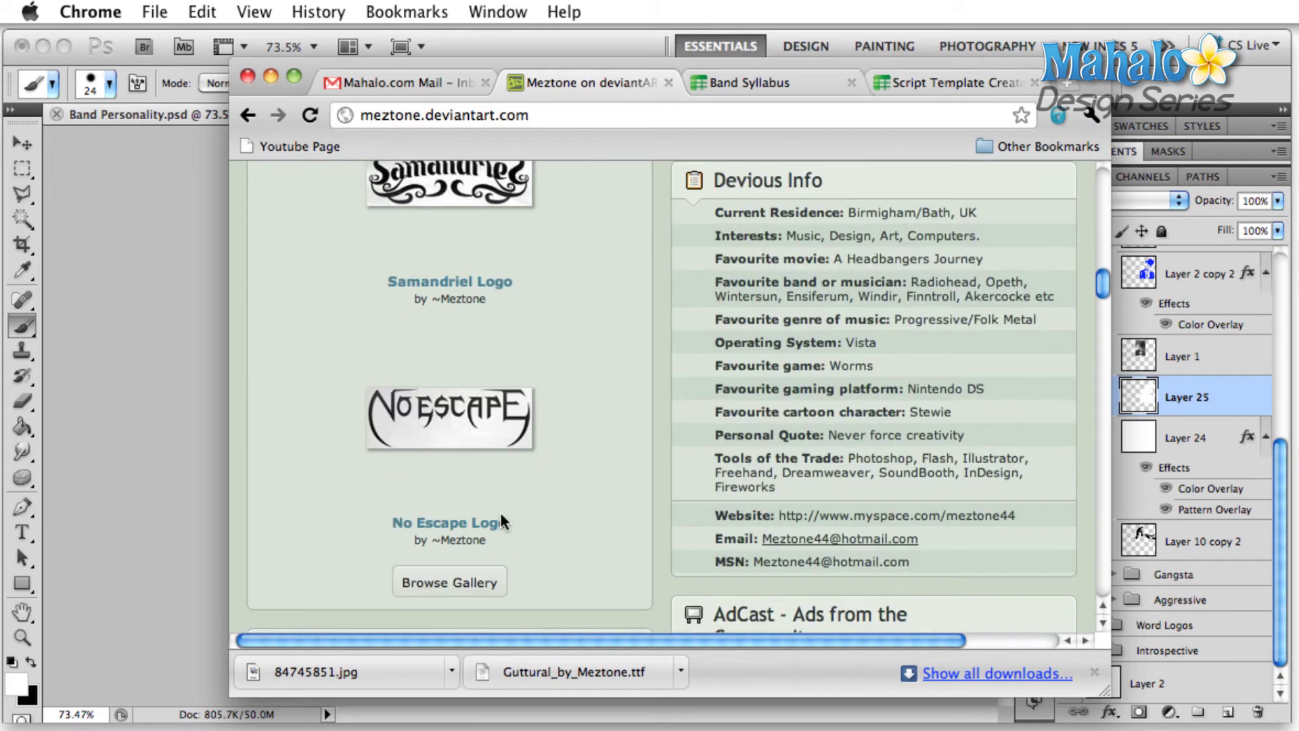
scroll(501, 511, "down", 1)
Step: Browse the designer's full gallery of logo work, then move Chrome aside and minimize it
left_click(504, 483)
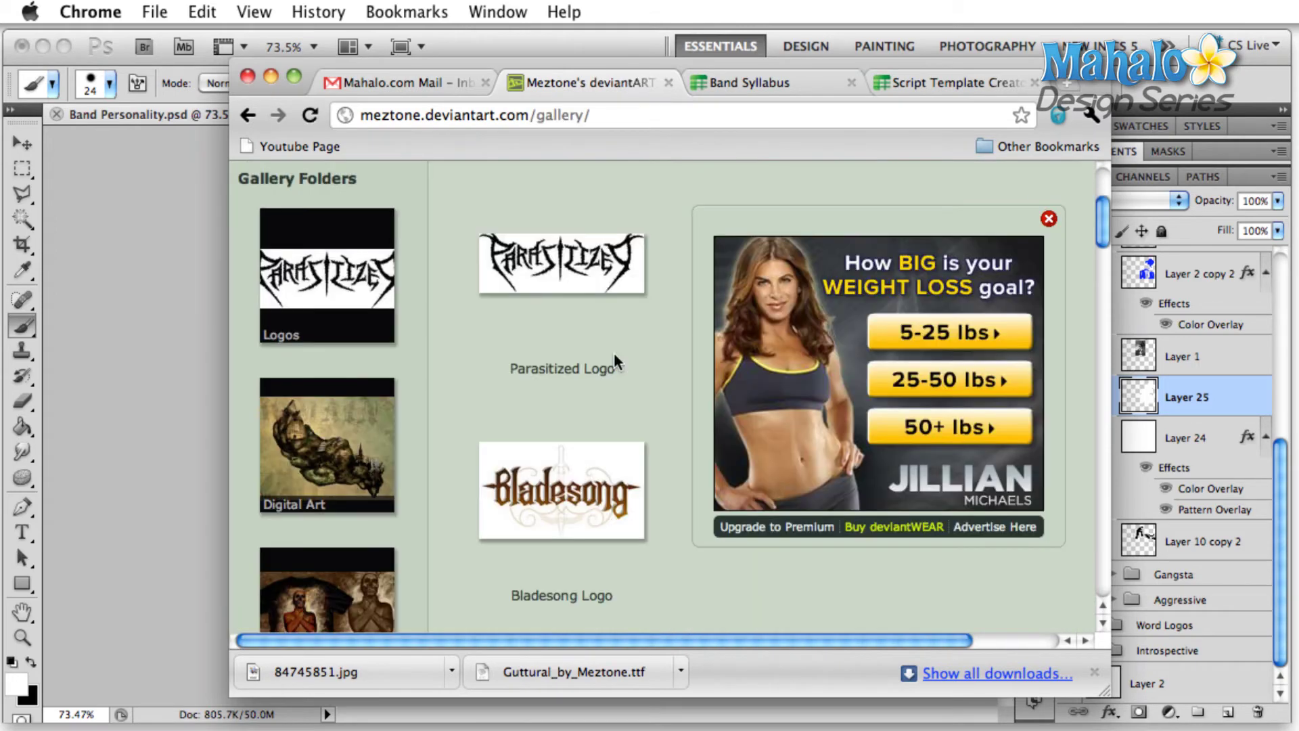
scroll(615, 352, "down", 6)
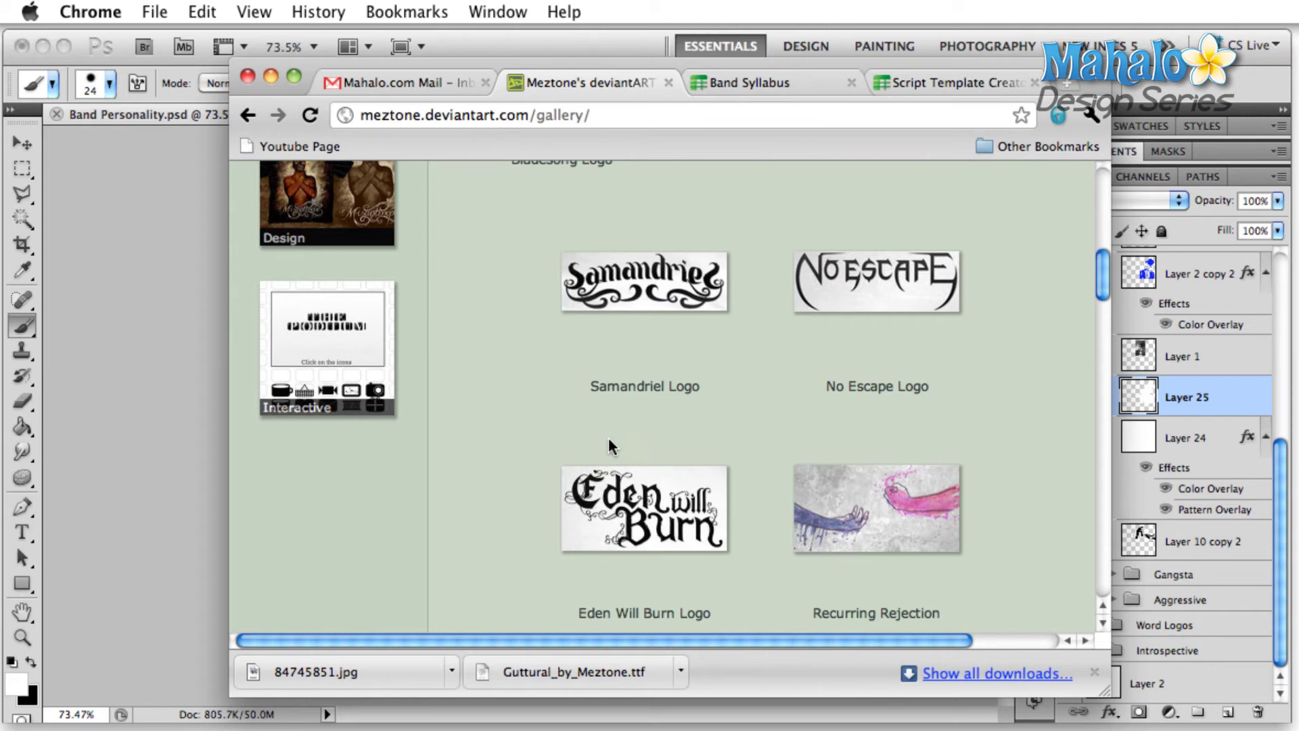
scroll(608, 437, "up", 6)
scroll(607, 447, "down", 5)
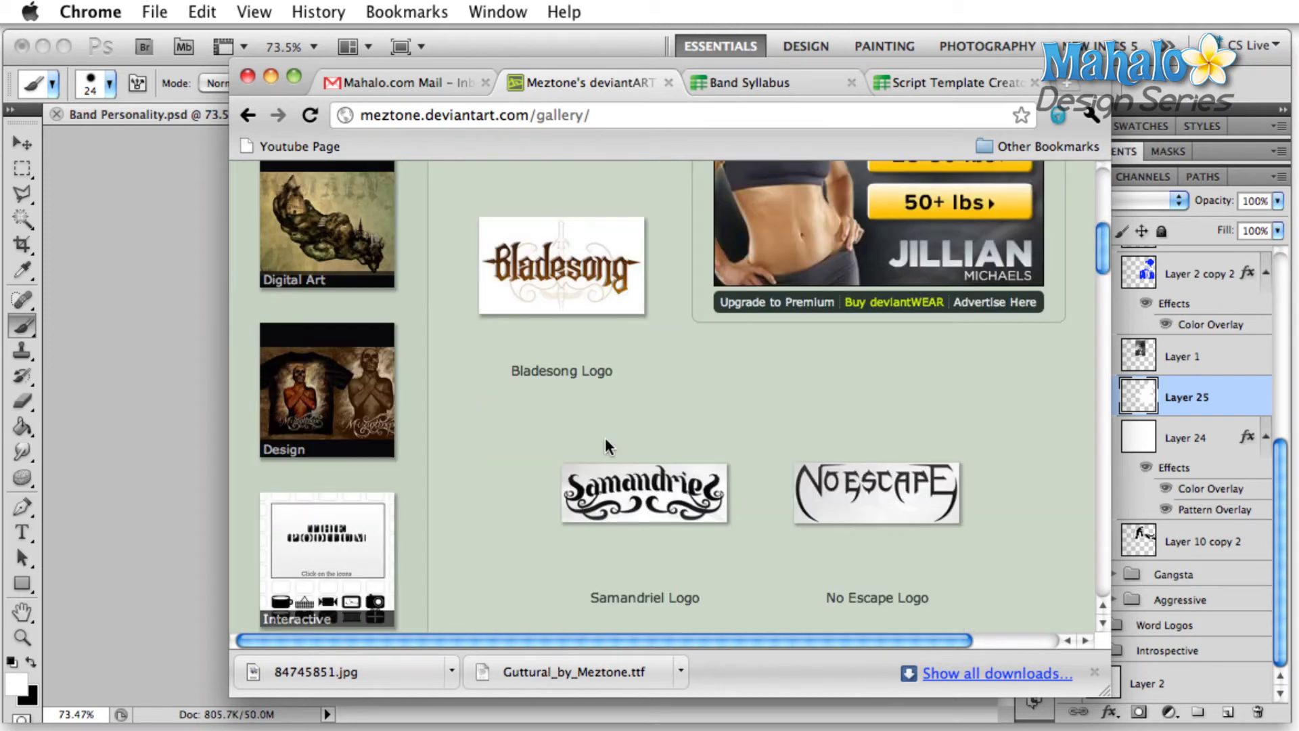
scroll(605, 461, "down", 1)
scroll(605, 472, "down", 8)
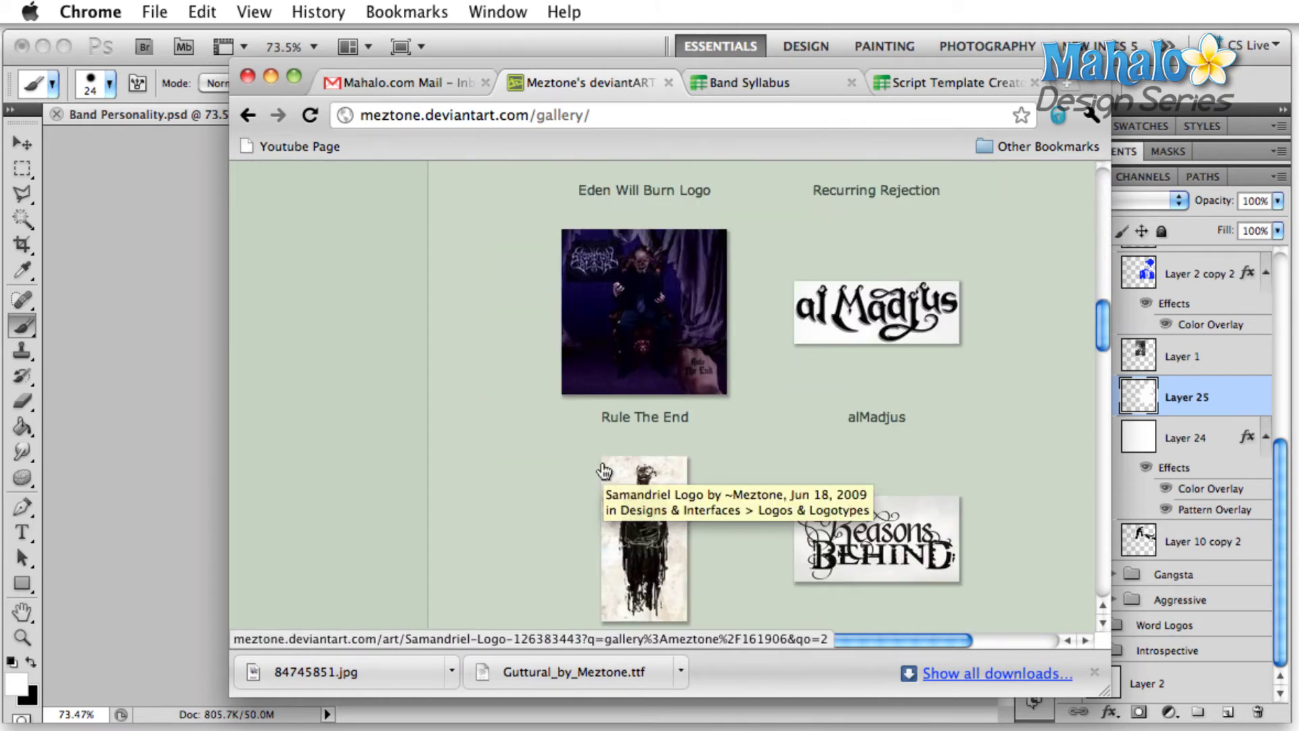
scroll(604, 472, "down", 2)
scroll(604, 472, "down", 3)
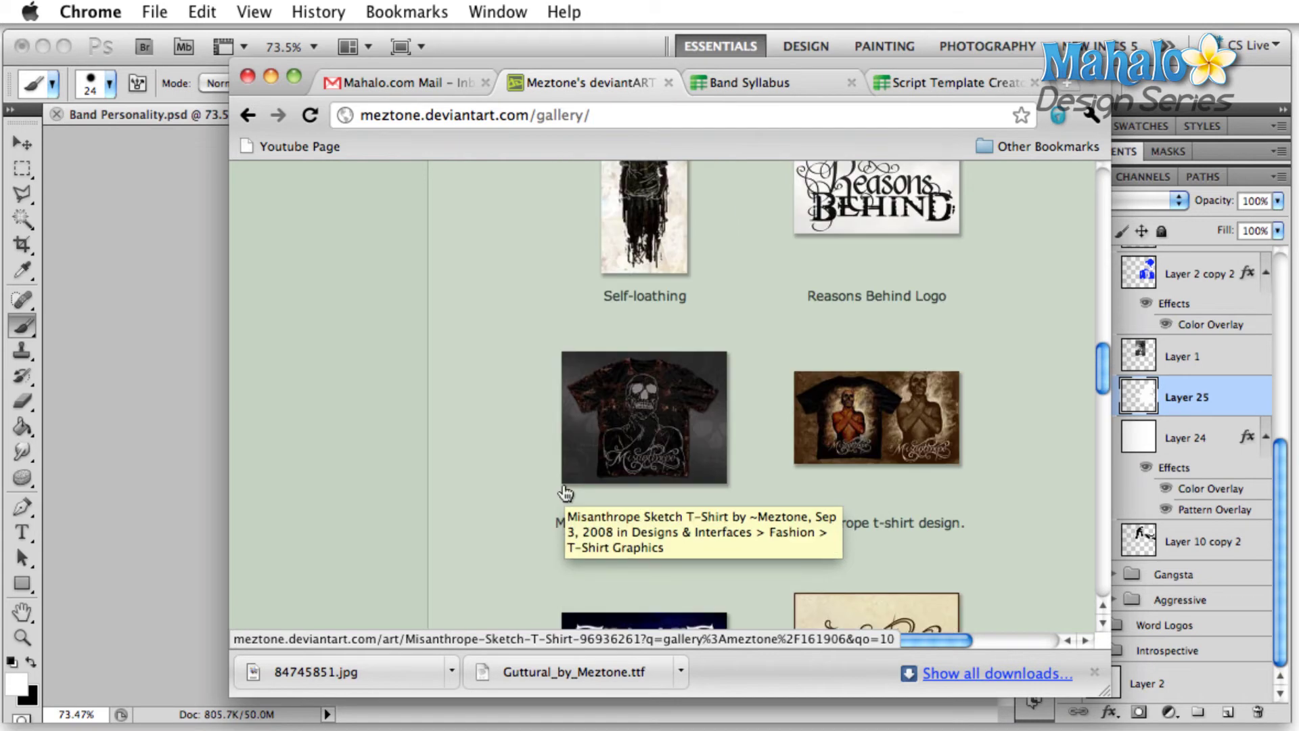
scroll(565, 492, "down", 3)
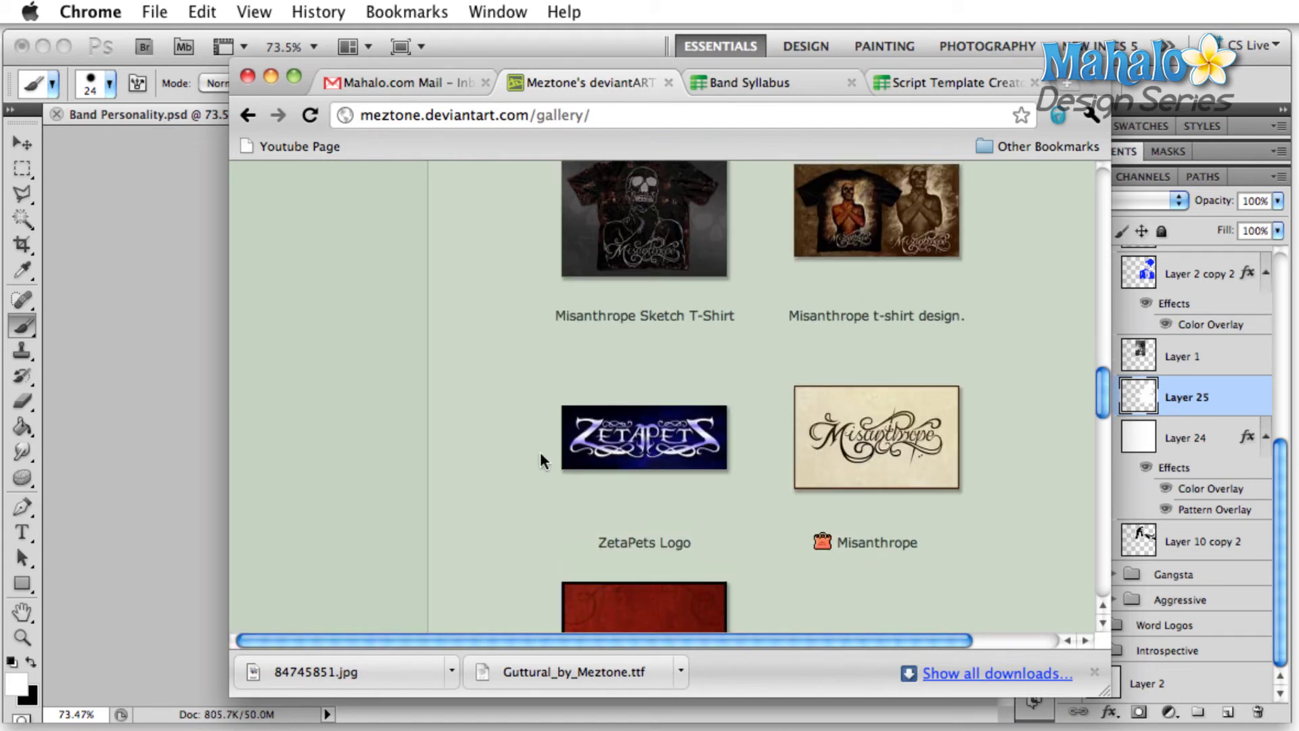
left_click_drag(318, 69, 653, 74)
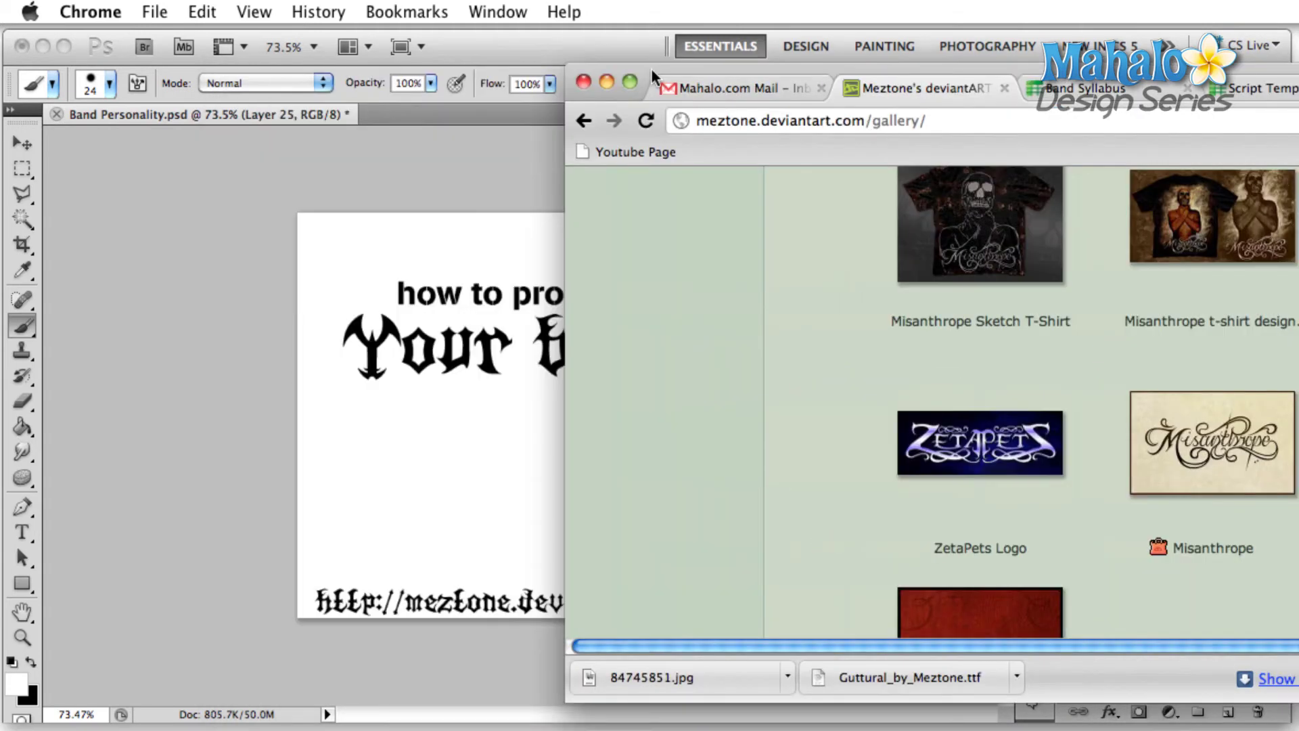
left_click(606, 81)
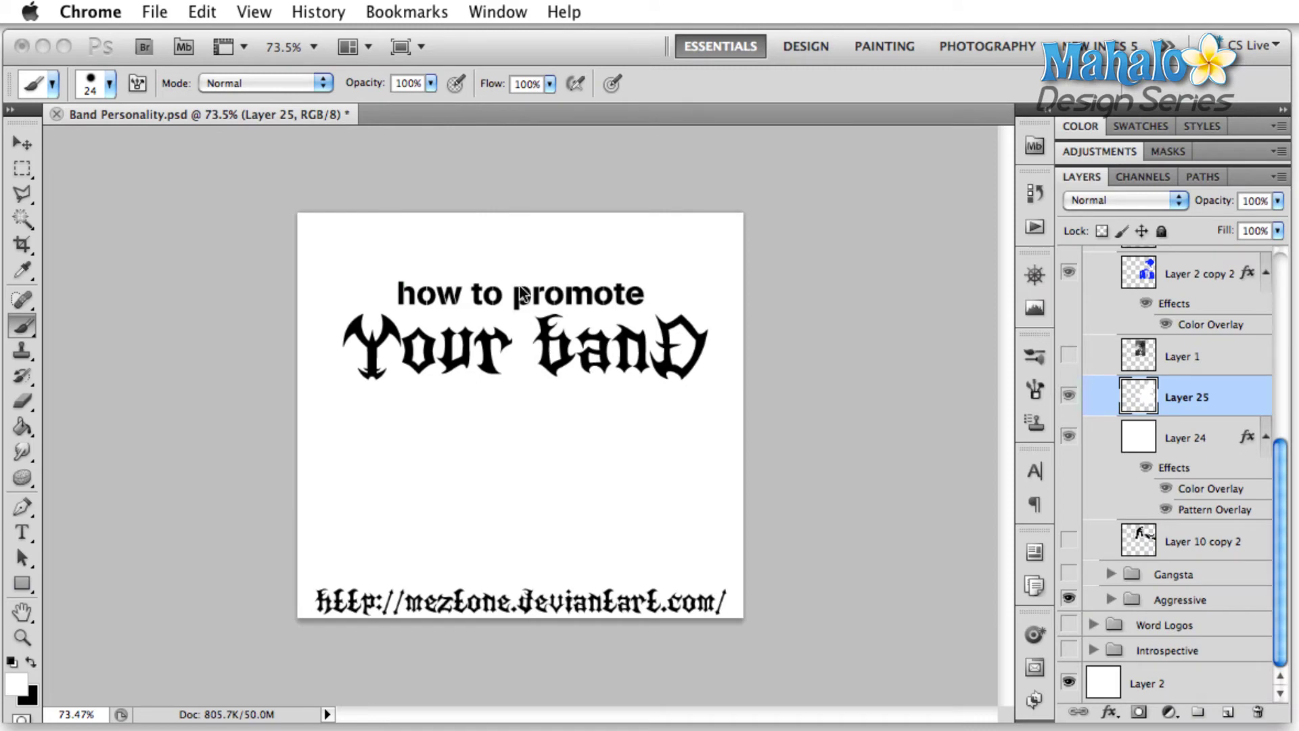
Step: With the Move tool, select the 'how to promote' layer from the canvas and drag it
left_click(518, 308)
key("v")
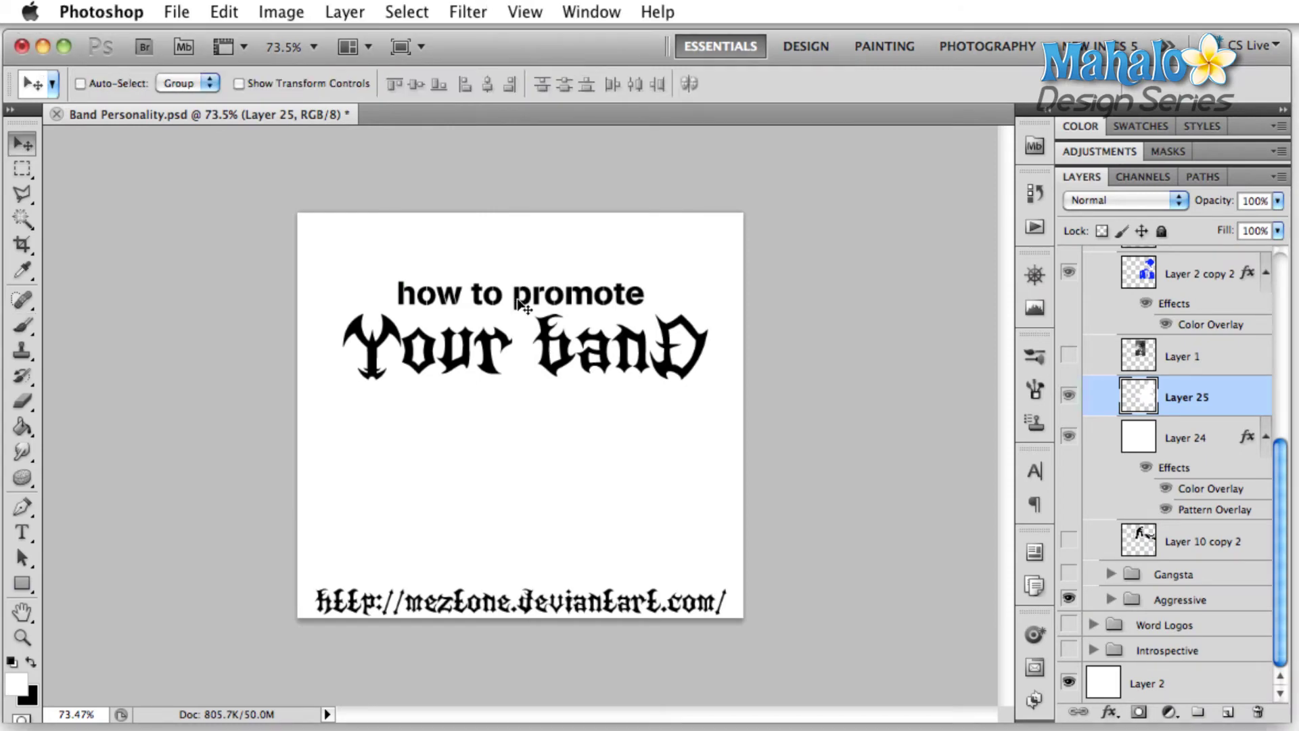
right_click(517, 308)
left_click(595, 322)
mouse_move(518, 303)
left_mouse_down()
mouse_move(519, 417)
mouse_move(532, 294)
left_mouse_up()
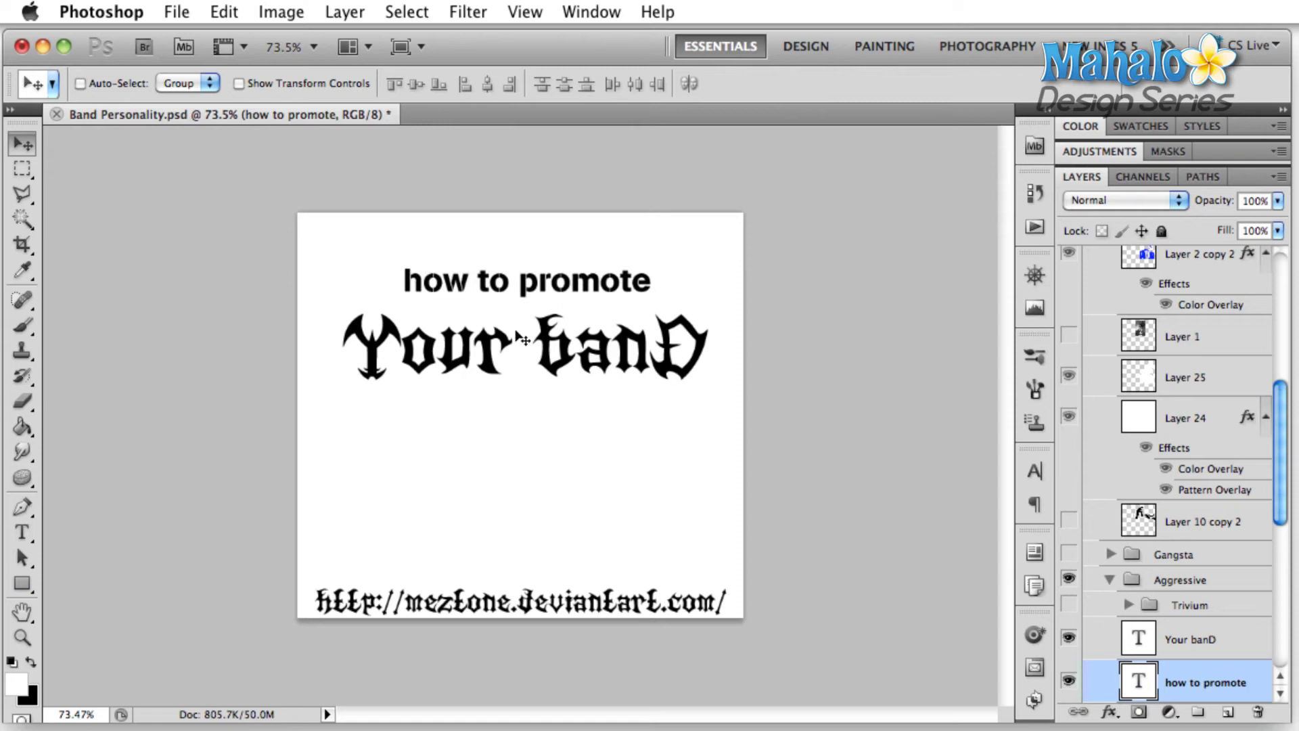
Step: Undo the drag and nudge 'how to promote' with Shift+arrows until it sits below 'Your banD'
key("ctrl+z")
key("shift+Down")
key("shift+Down")
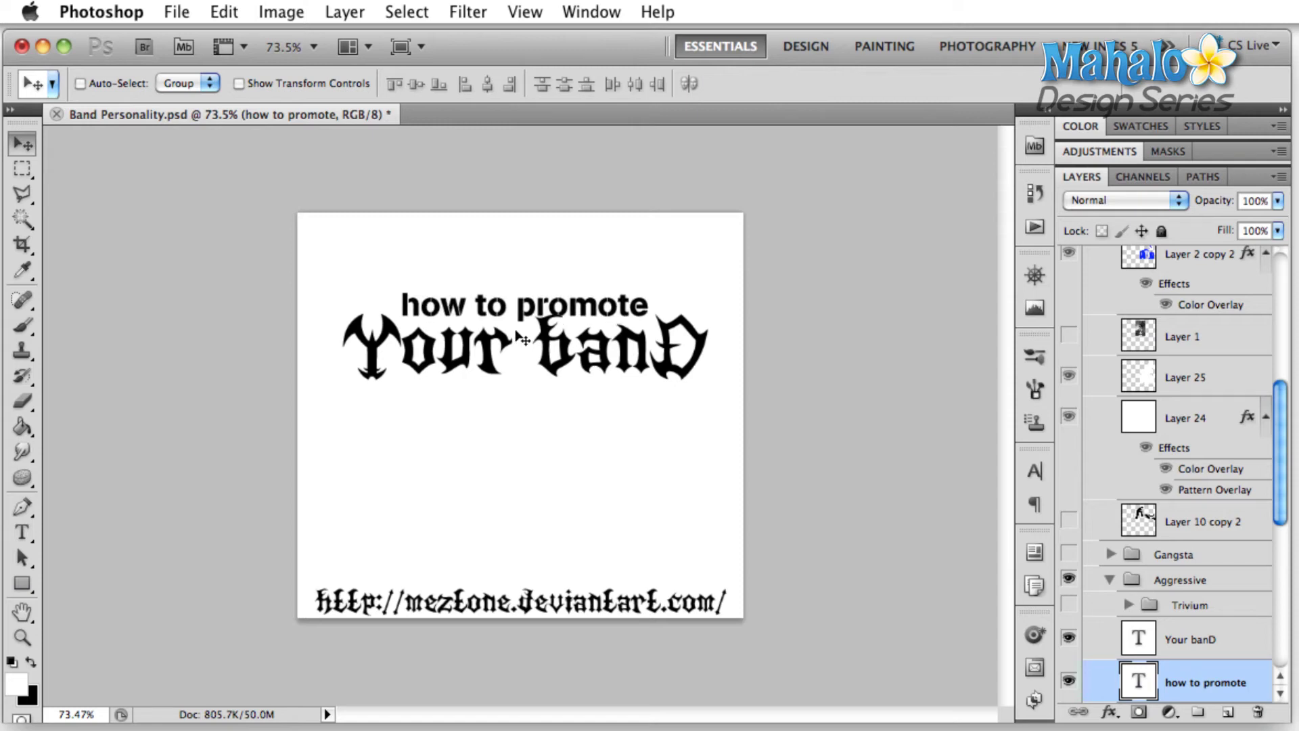
key("shift+Down")
key("shift+Down")
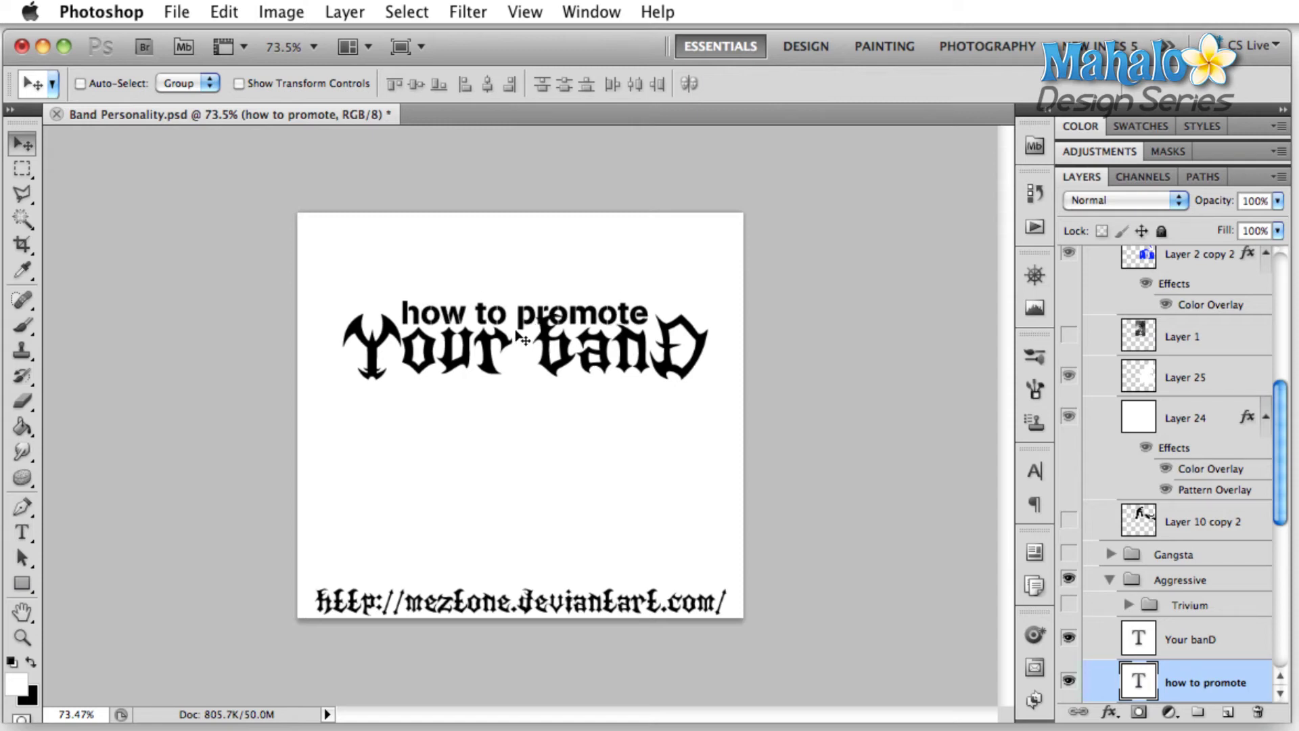
key("shift+Up")
key("shift+Up")
key("shift+Down")
key("shift+Down")
key("shift+Down")
key("shift+Down")
key("shift+Down")
key("shift+Down")
key("shift+Down")
key("shift+Down")
key("shift+Down")
key("shift+Down")
key("shift+Down")
key("shift+Down")
key("shift+Down")
key("shift+Down")
key("shift+Down")
key("shift+Down")
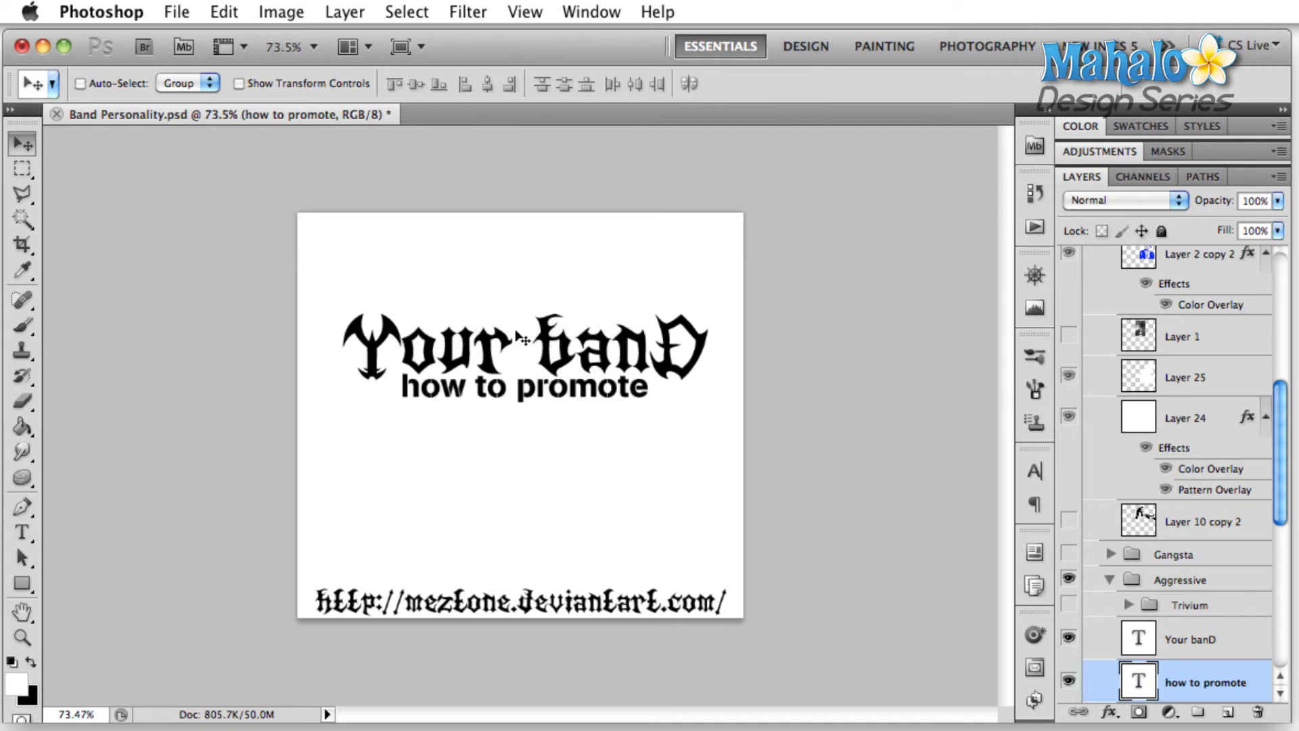
key("shift+Down")
key("shift+Down")
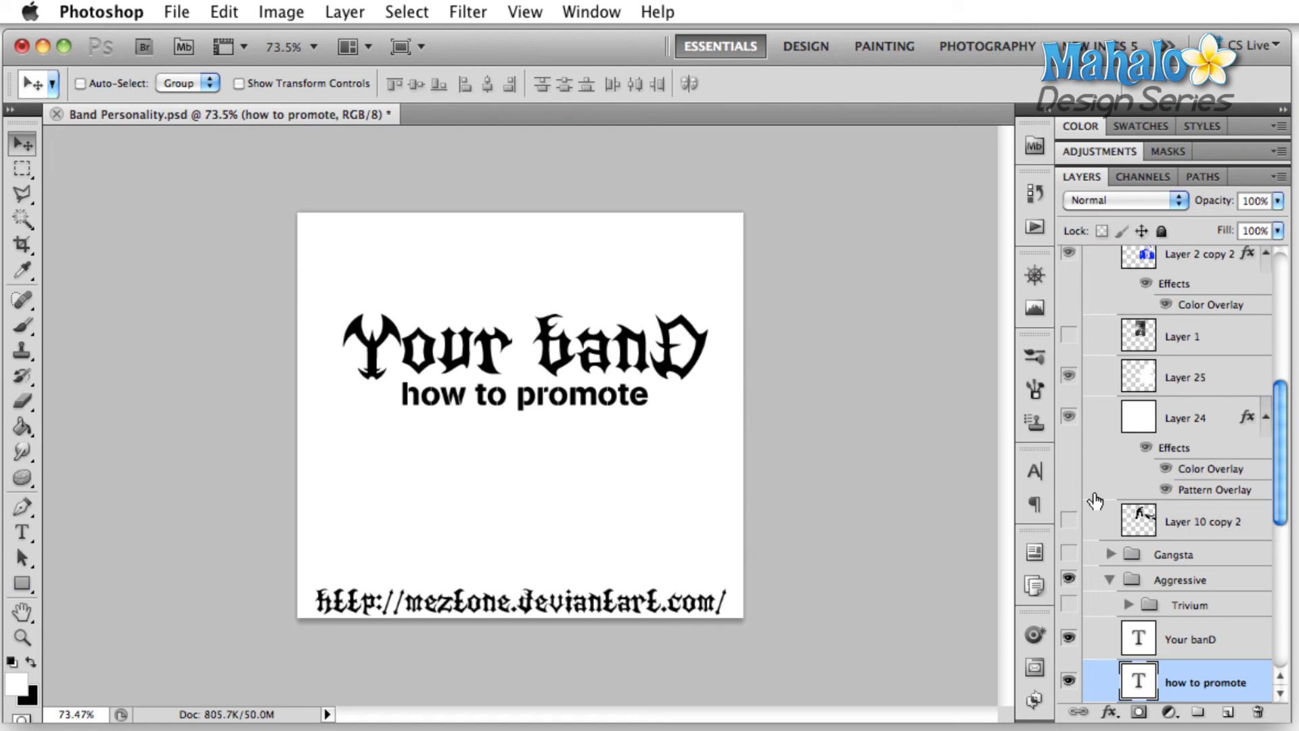
Step: Scroll the Layers panel back up toward the logo variant groups
scroll(1111, 426, "up", 5)
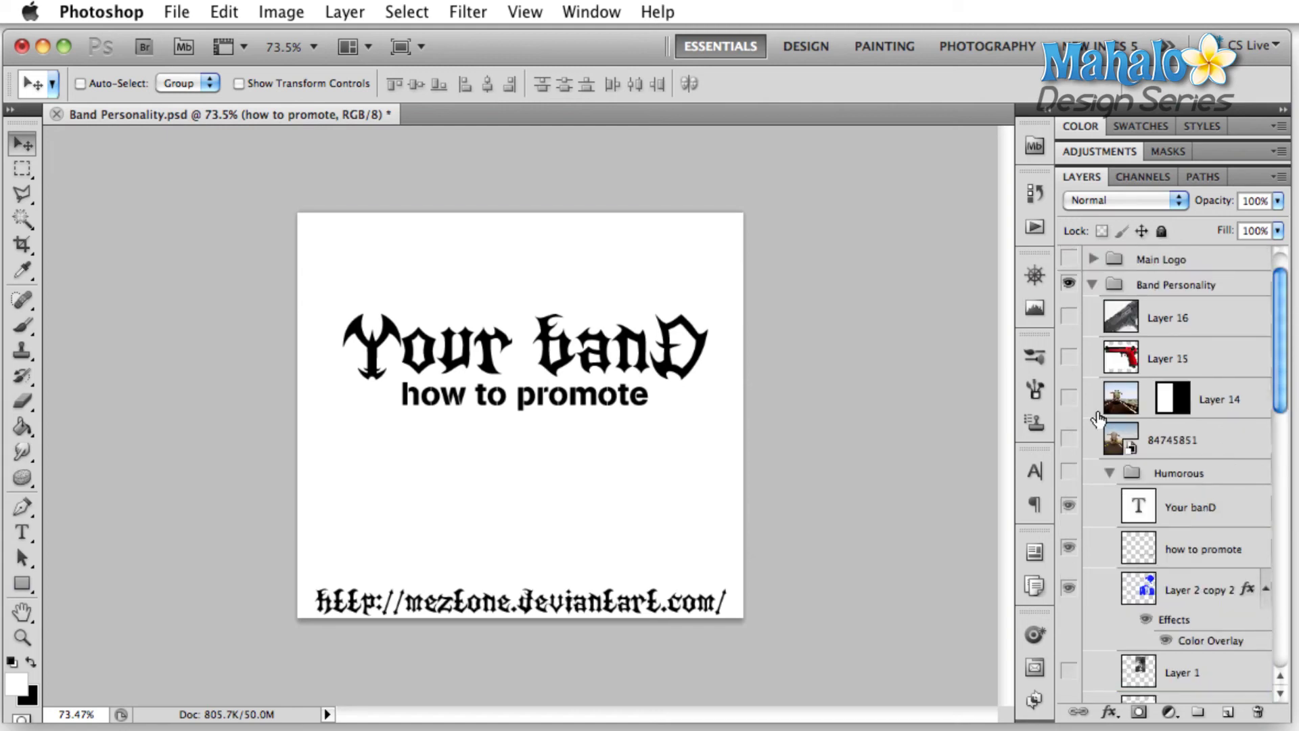
Step: Make the Humorous group visible to show the top-hat 'HOW TO PROMOTE YOUR BAND' logo
left_click(1069, 475)
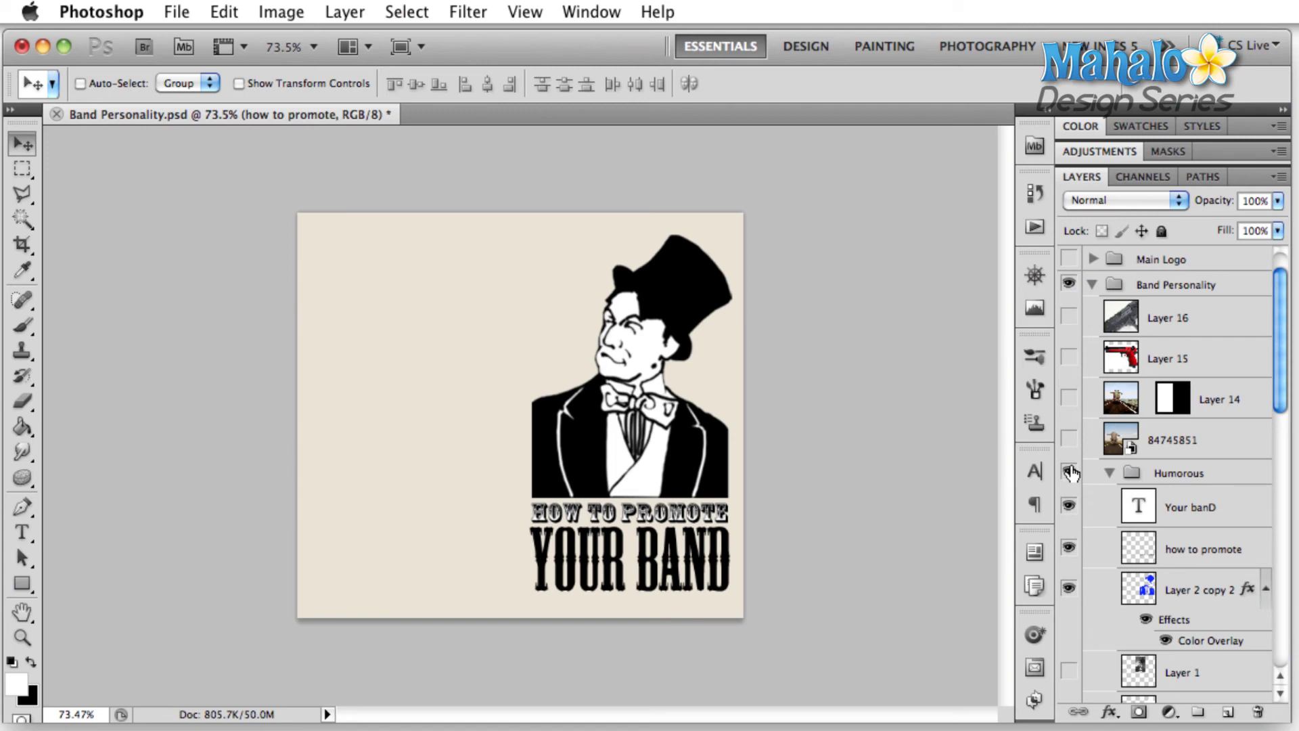